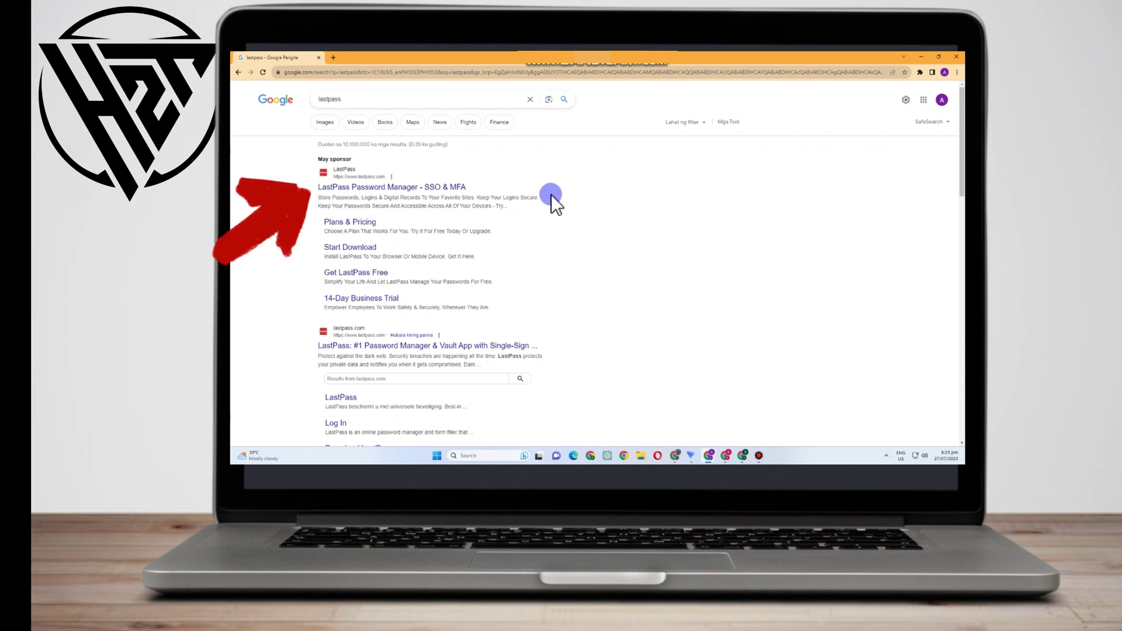
# Open the LastPass homepage from the sponsored search result and attempt to translate it
pyautogui.click(397, 188)
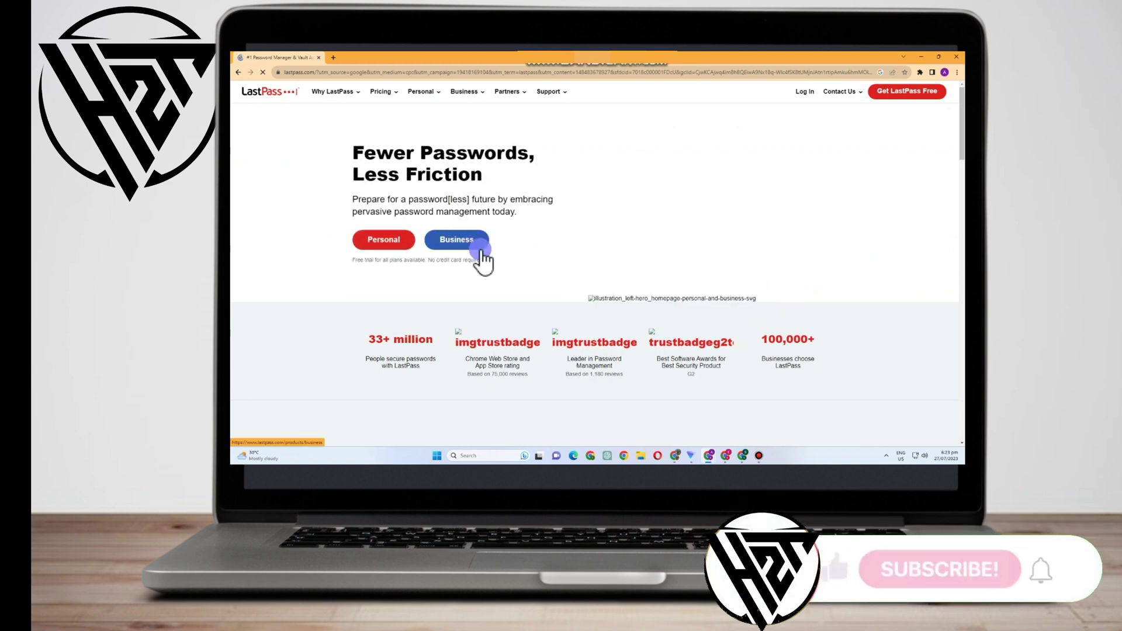
pyautogui.scroll(-1, 848, 216)
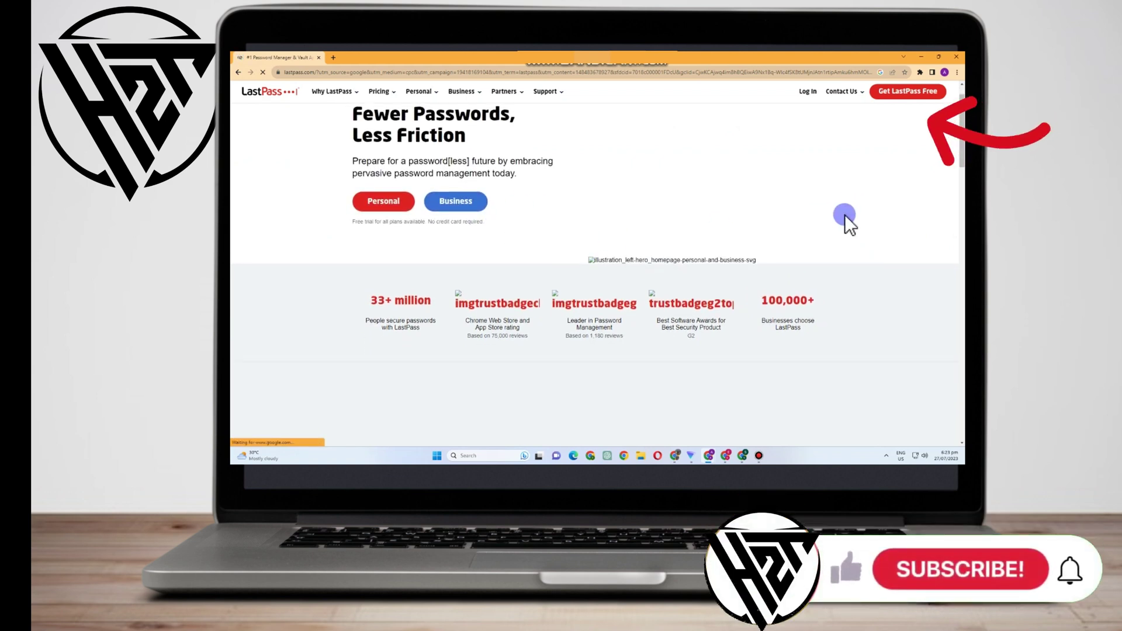
pyautogui.rightClick(906, 169)
pyautogui.click(825, 255)
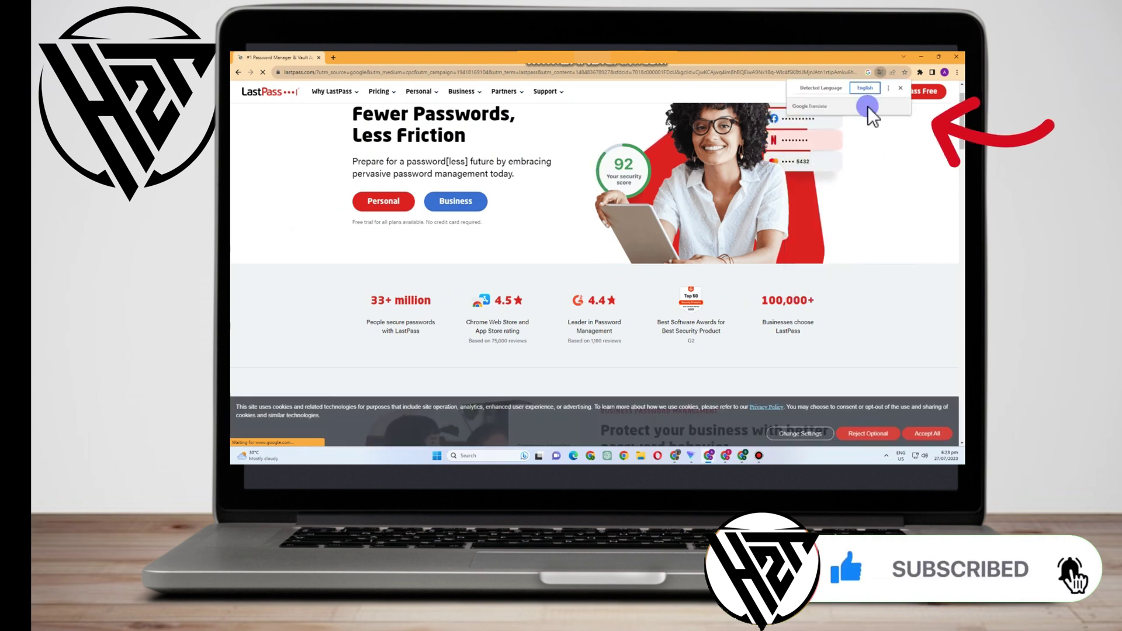
pyautogui.click(904, 114)
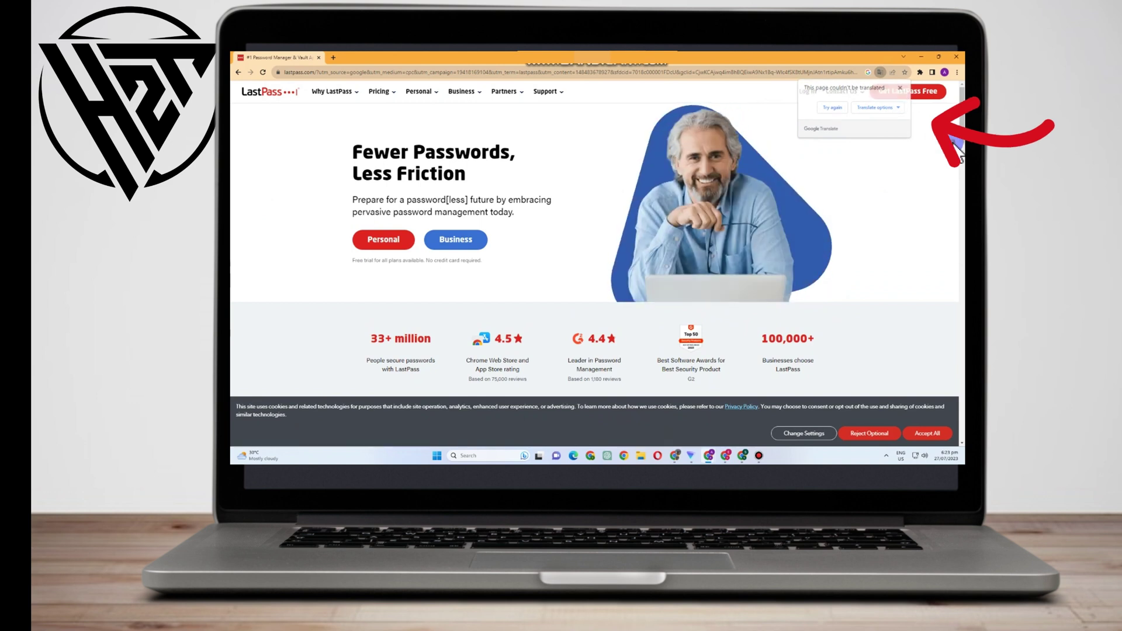
# Go to the LastPass log-in page and start typing the account e-mail address
pyautogui.click(913, 91)
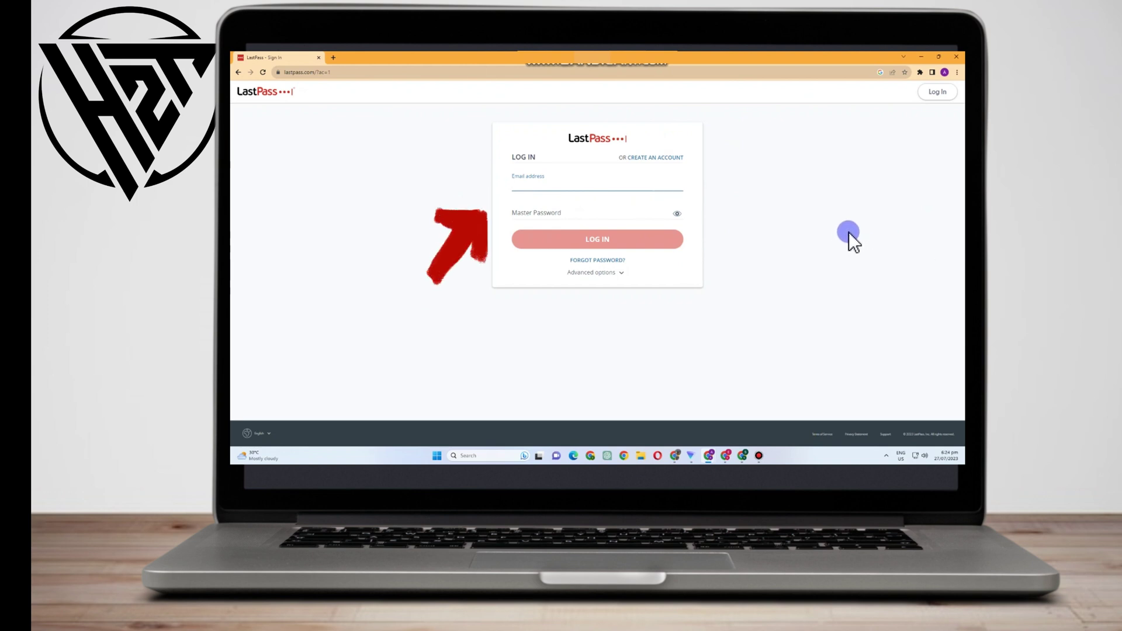
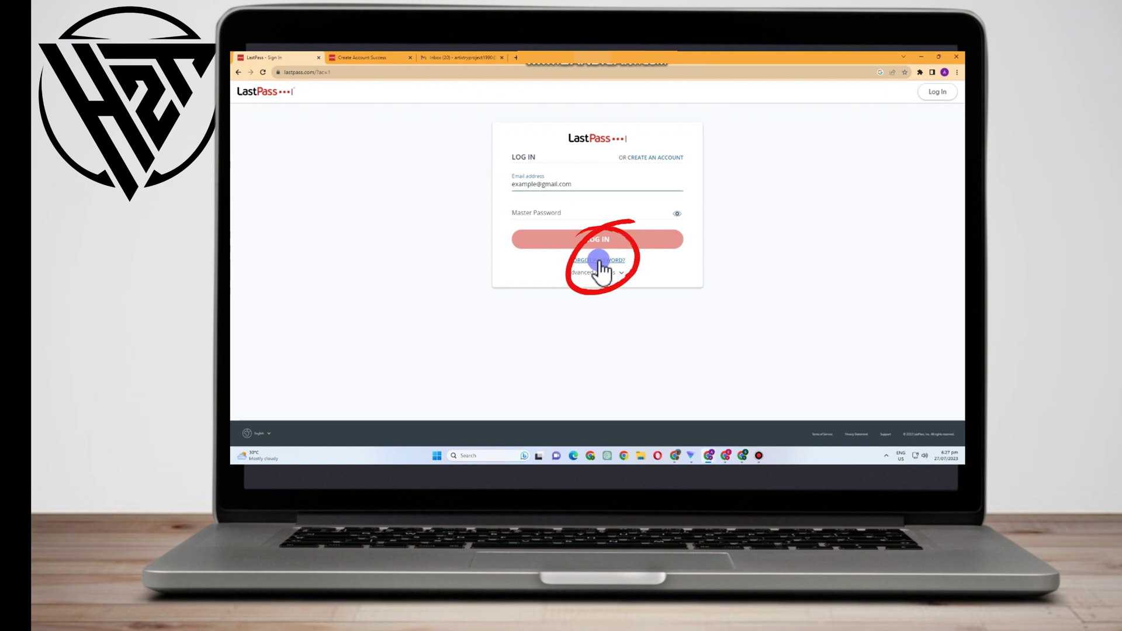
# On the Forgot Password page, enter the account e-mail address
pyautogui.click(599, 261)
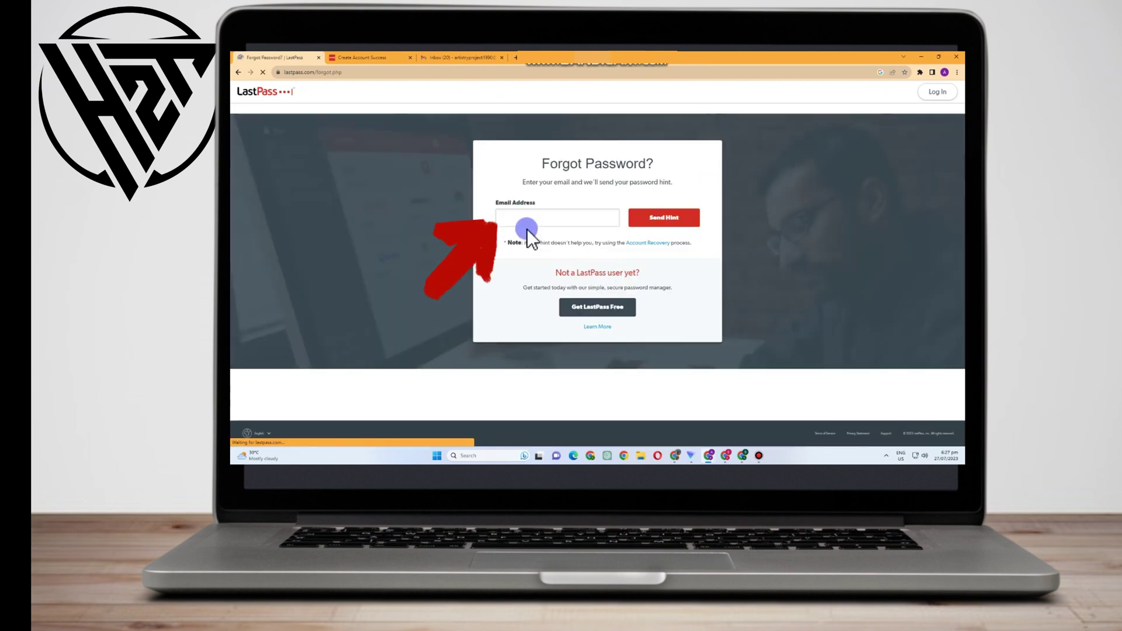
pyautogui.click(533, 218)
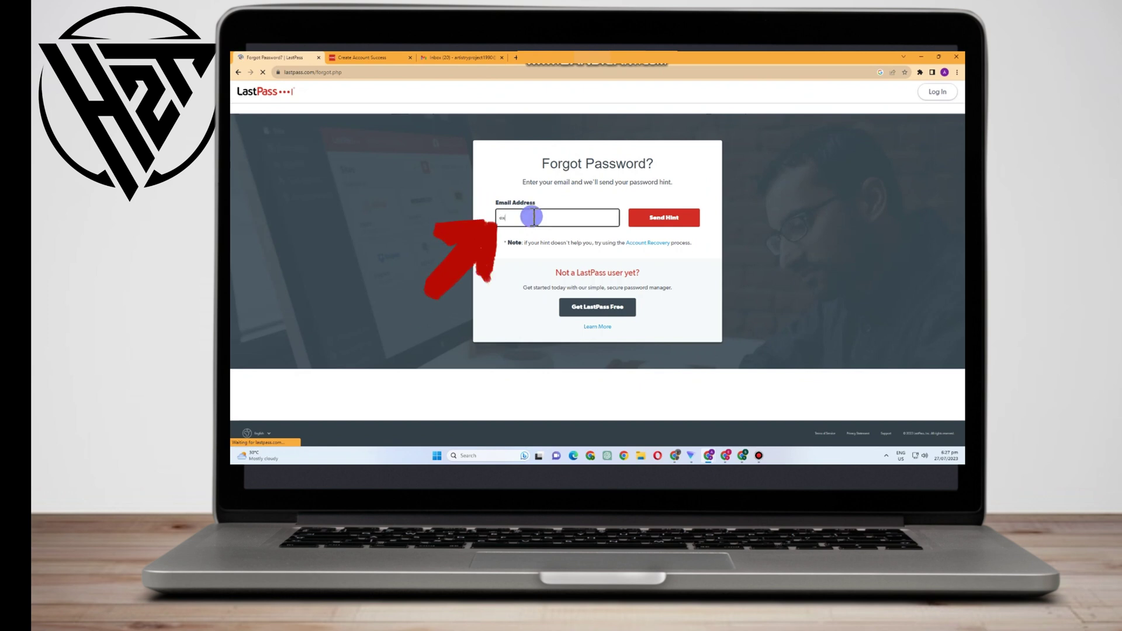
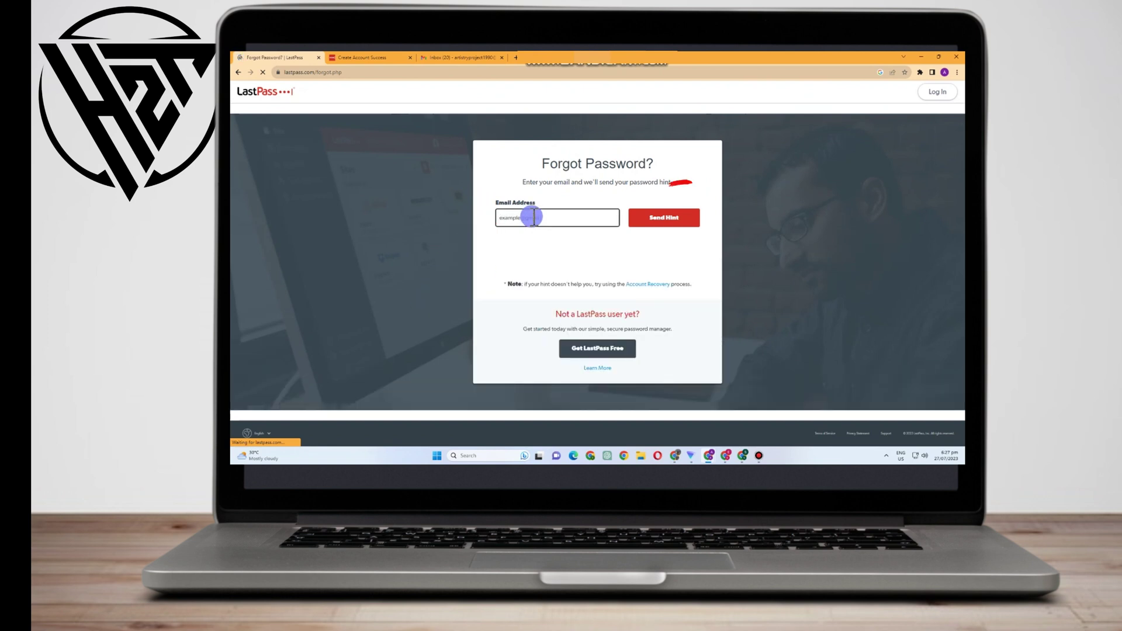
# Send the hint request and verify the reCAPTCHA by selecting the three stairs tiles
pyautogui.click(551, 254)
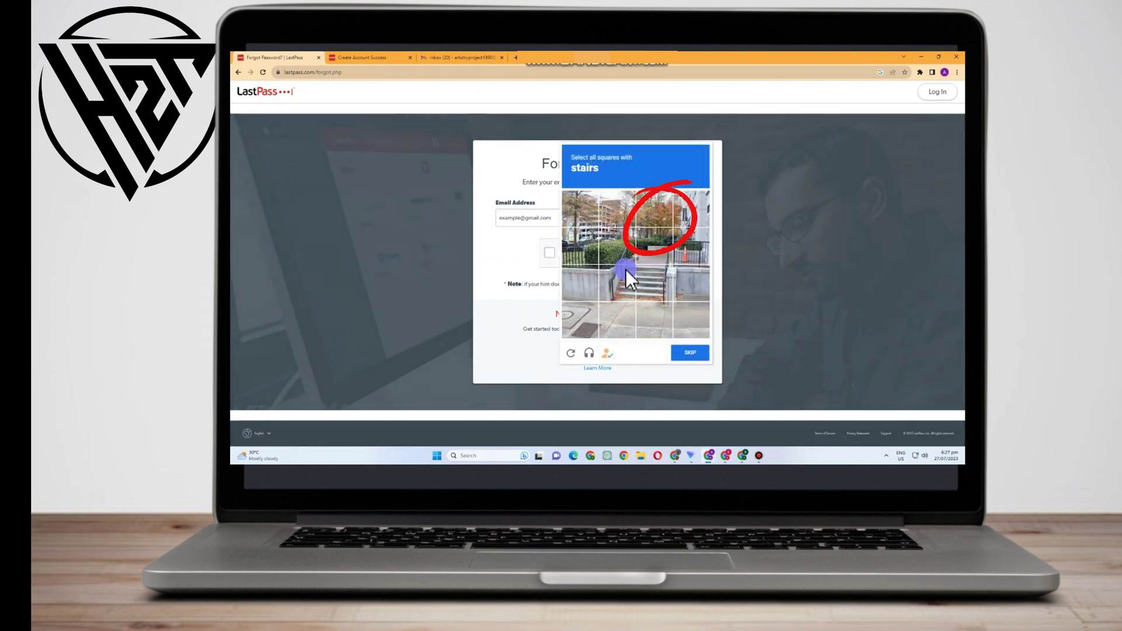
pyautogui.click(650, 287)
pyautogui.click(616, 285)
pyautogui.click(616, 246)
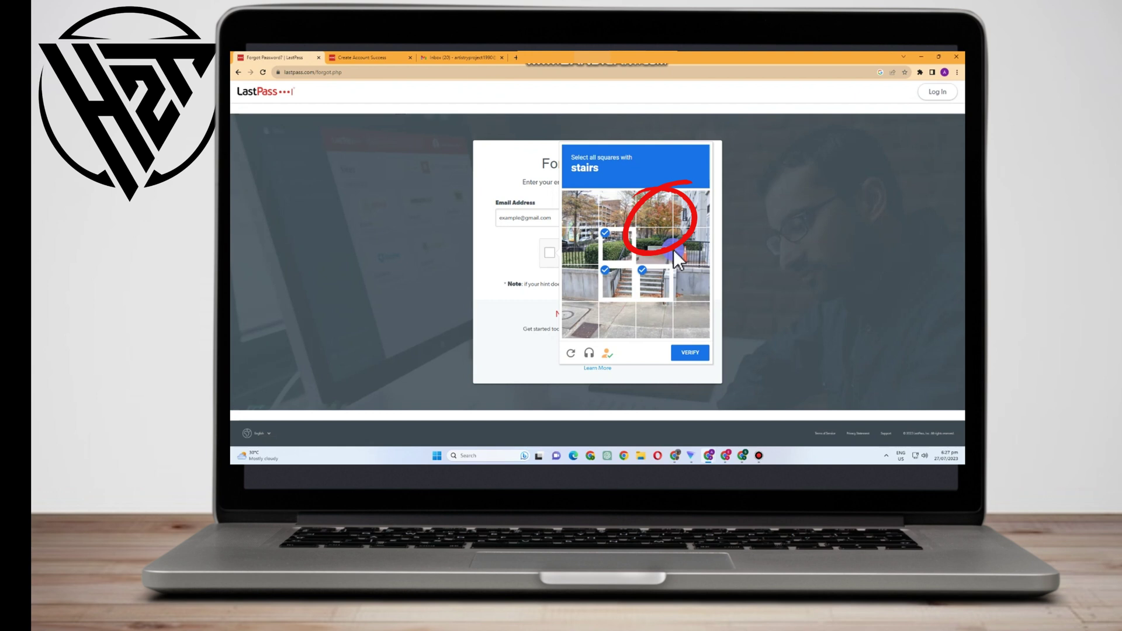
pyautogui.click(683, 349)
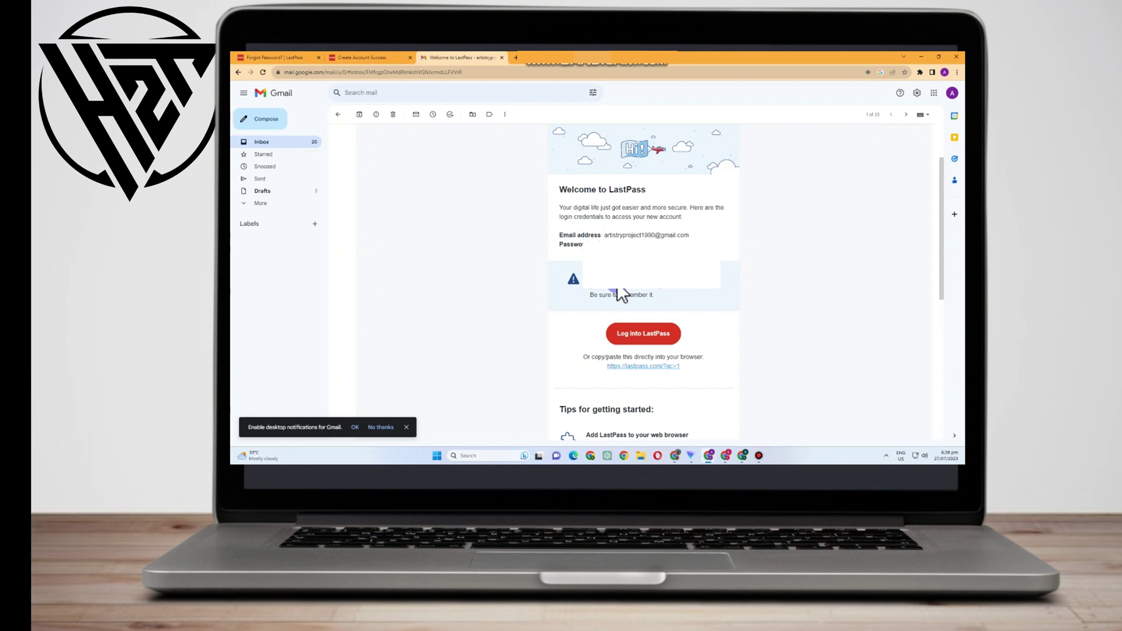
# Copy the lastpass.com login link address from the Welcome to LastPass email
pyautogui.scroll(1, 692, 355)
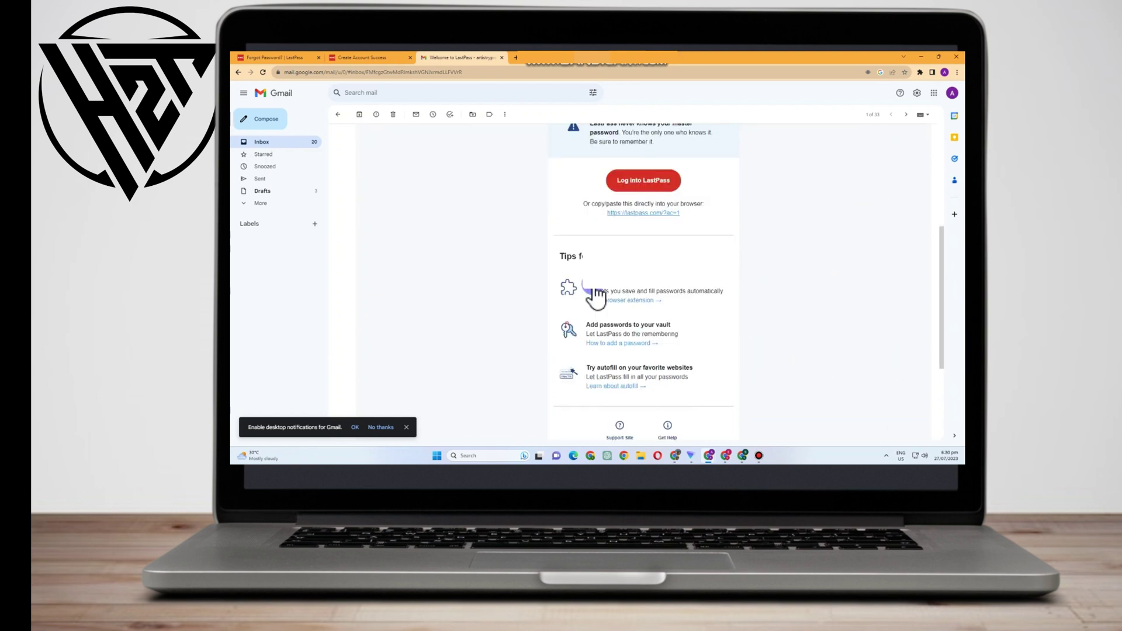
pyautogui.rightClick(636, 216)
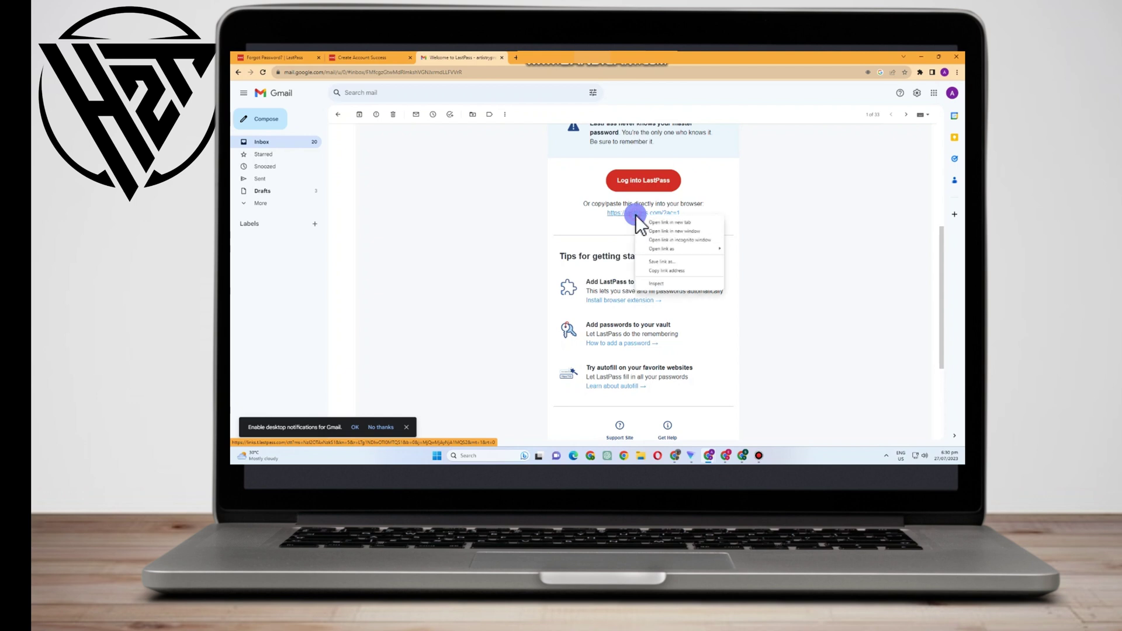
pyautogui.click(680, 269)
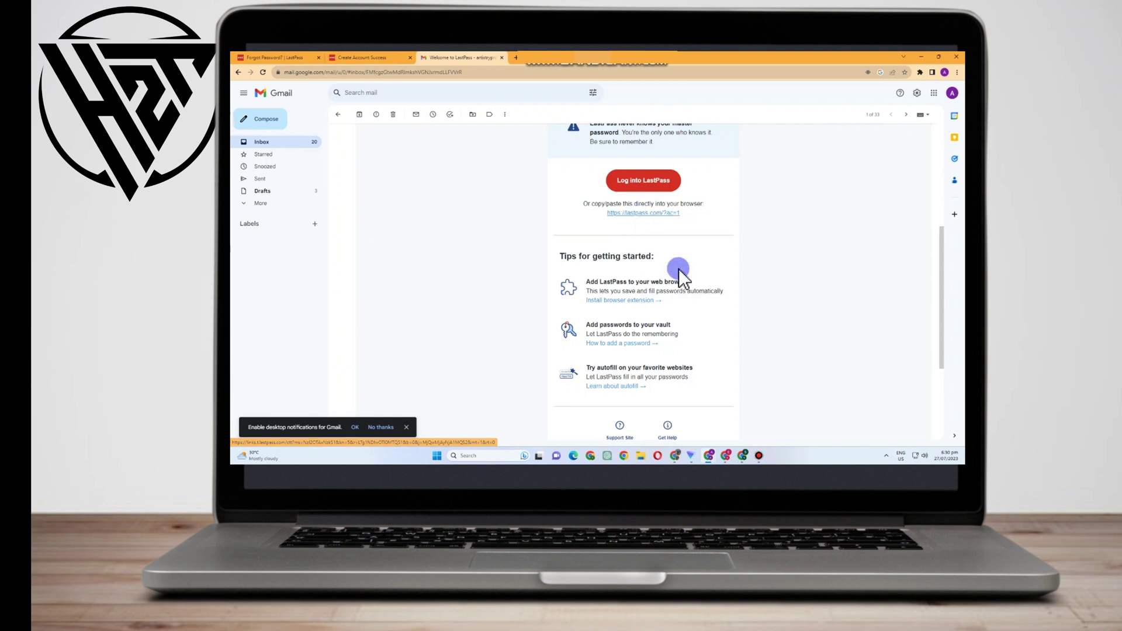
# Paste the copied LastPass link into a new tab and load it
pyautogui.click(515, 59)
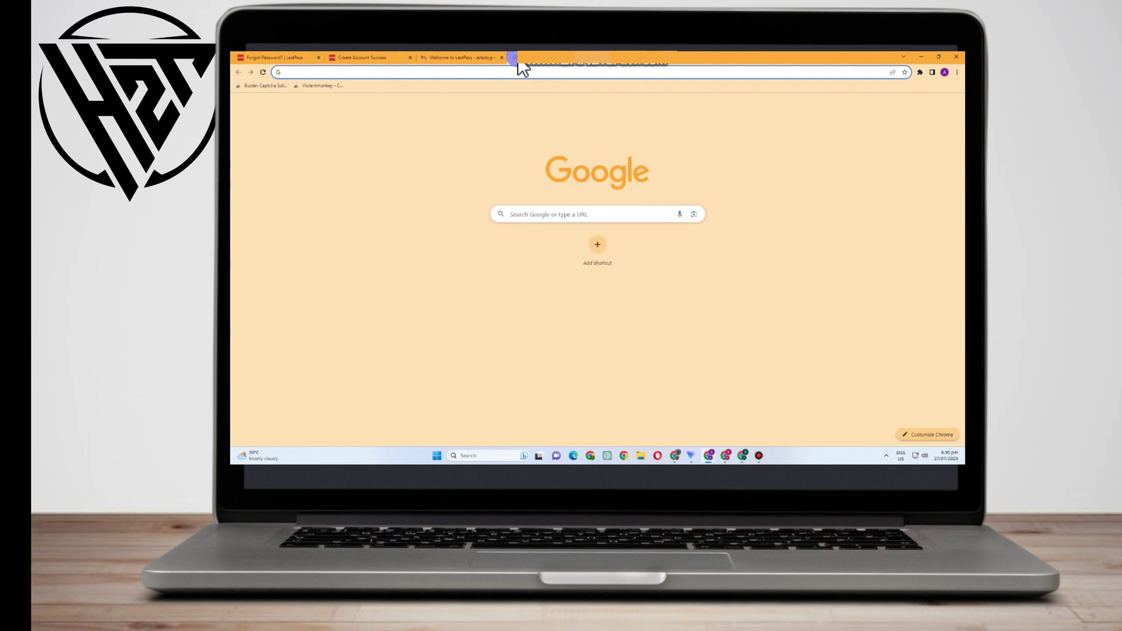
pyautogui.press('Return')
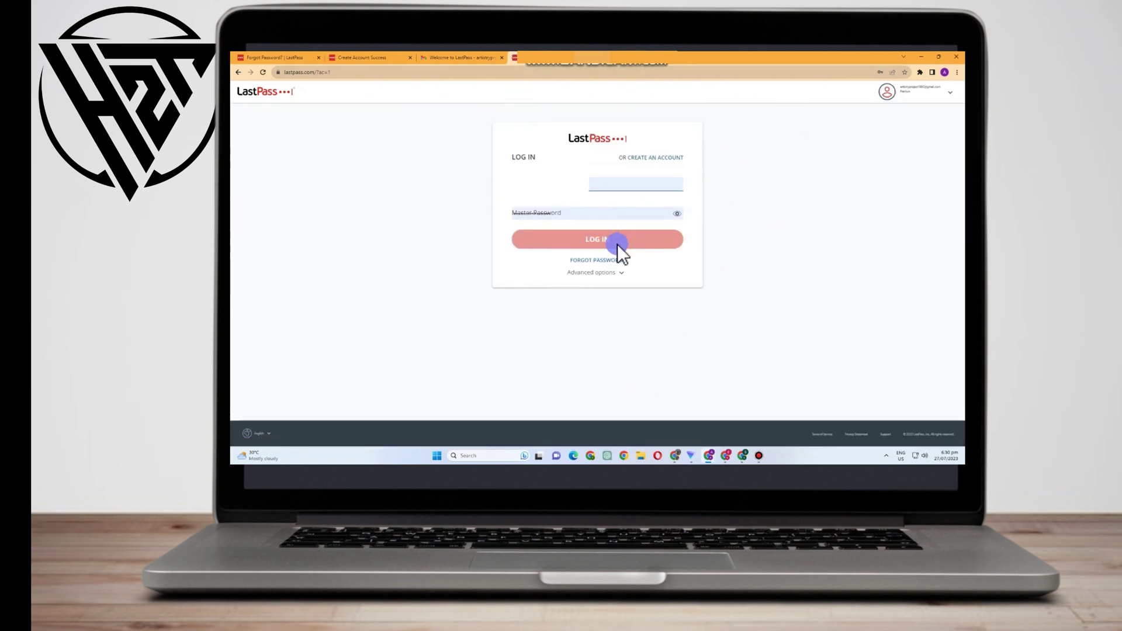
# Log in to LastPass using the autofilled e-mail and master password
pyautogui.click(566, 211)
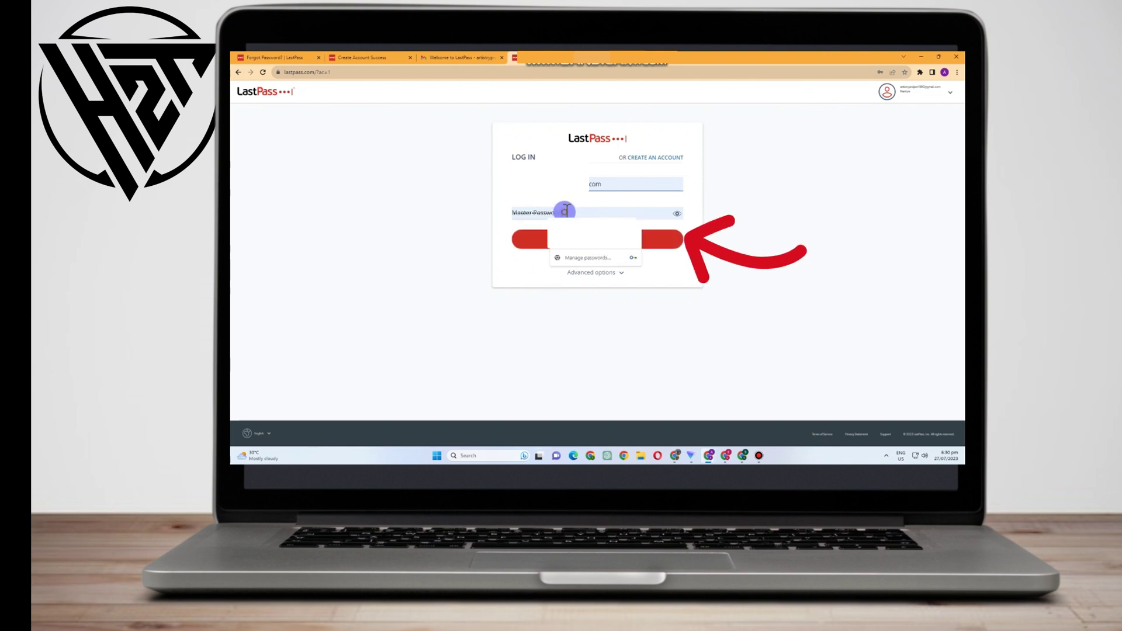
pyautogui.click(739, 237)
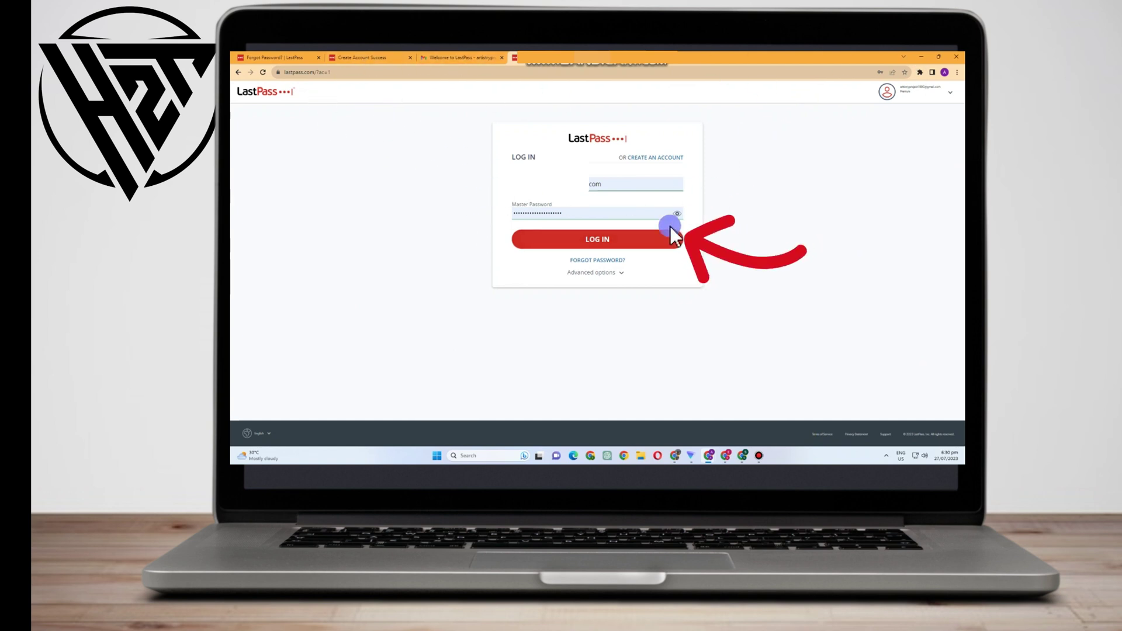
pyautogui.click(612, 237)
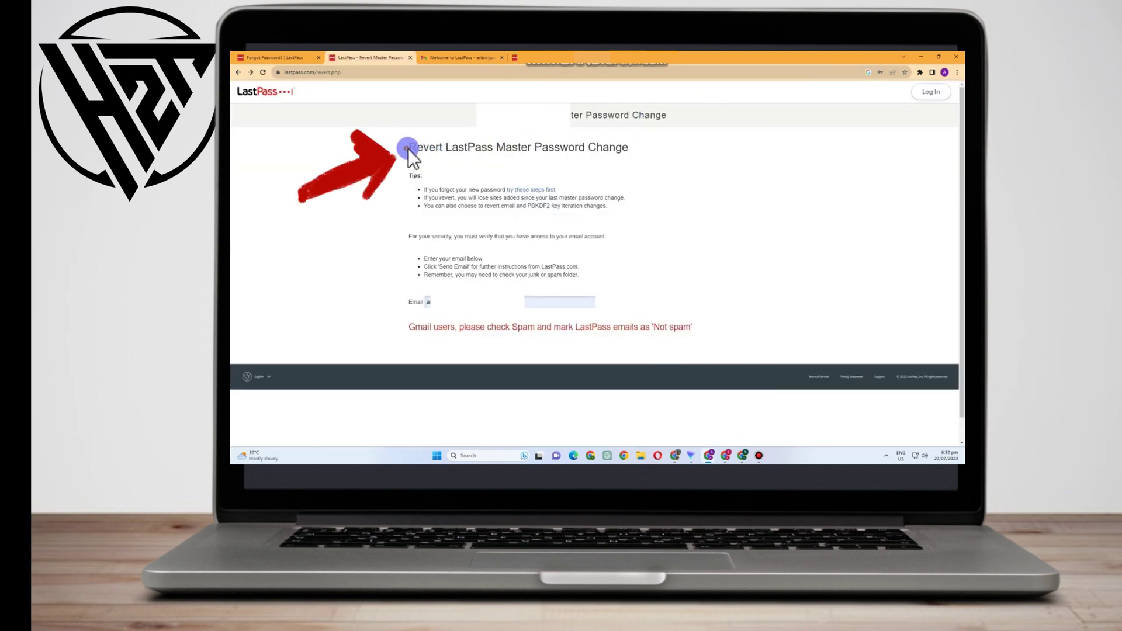
# Send the Revert Master Password Change email and open it in Gmail
pyautogui.moveTo(408, 149); pyautogui.dragTo(599, 155)
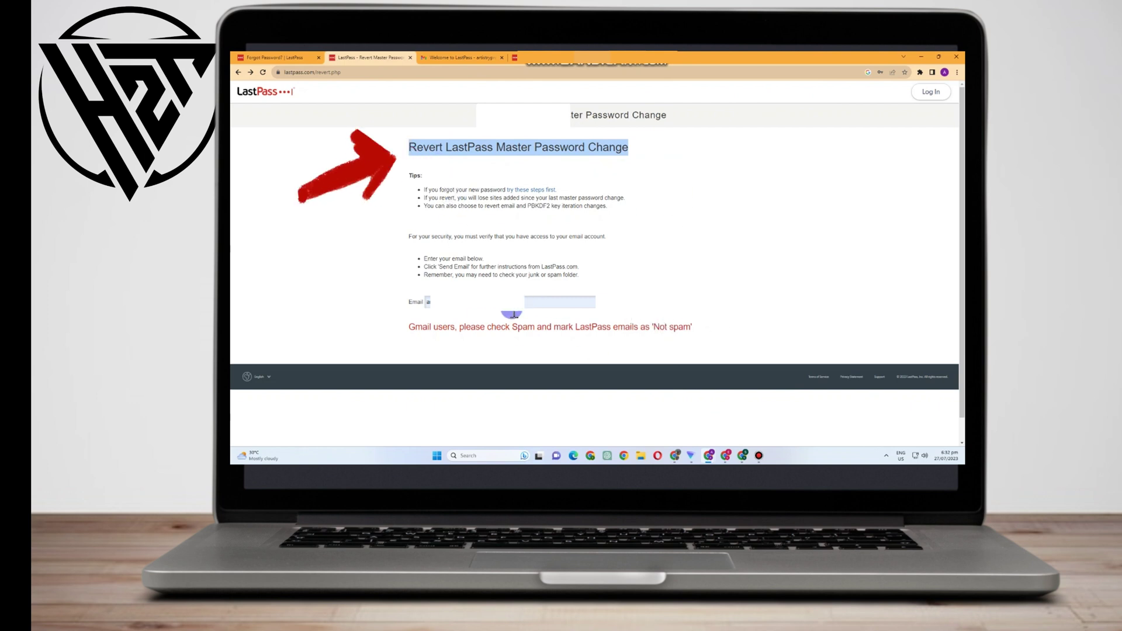
pyautogui.click(664, 304)
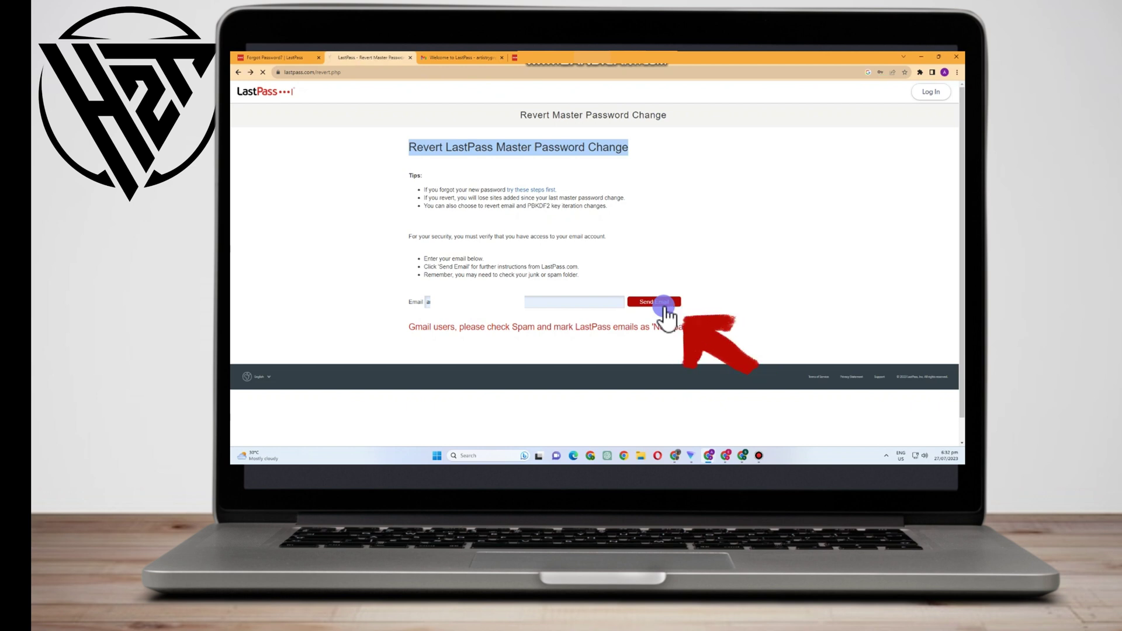
pyautogui.click(609, 64)
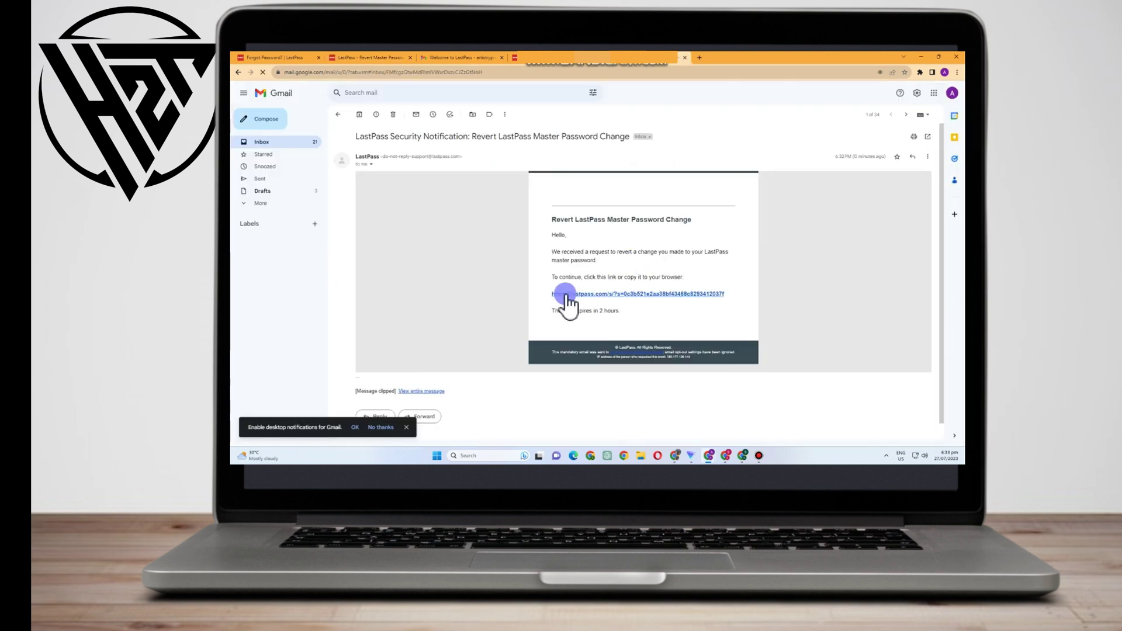
# Follow the revert link in the LastPass Security Notification email
pyautogui.click(637, 294)
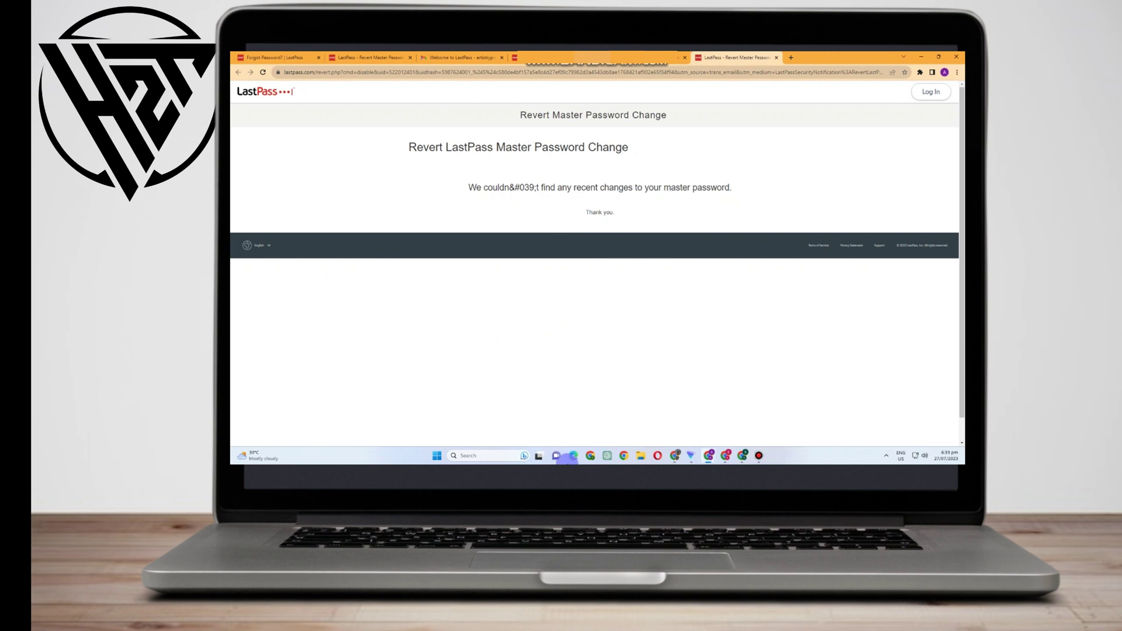
# Switch back to the LastPass Forgot Password tab
pyautogui.click(277, 56)
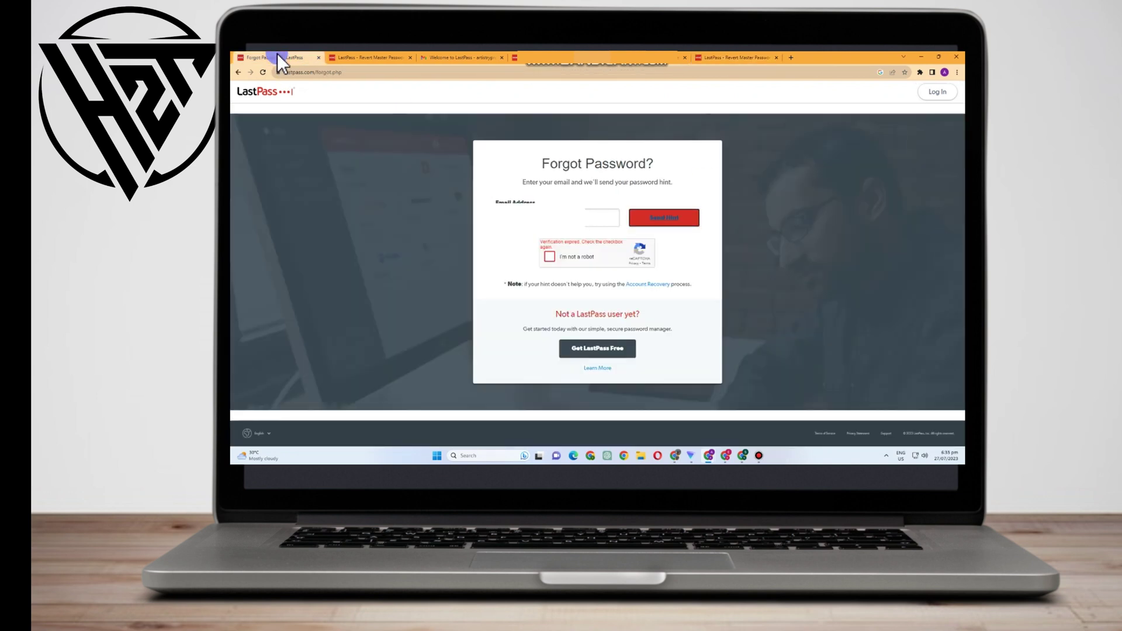
# Back in the vault, dismiss the Privacy Policy Updates notice and go to Account Settings
pyautogui.click(465, 57)
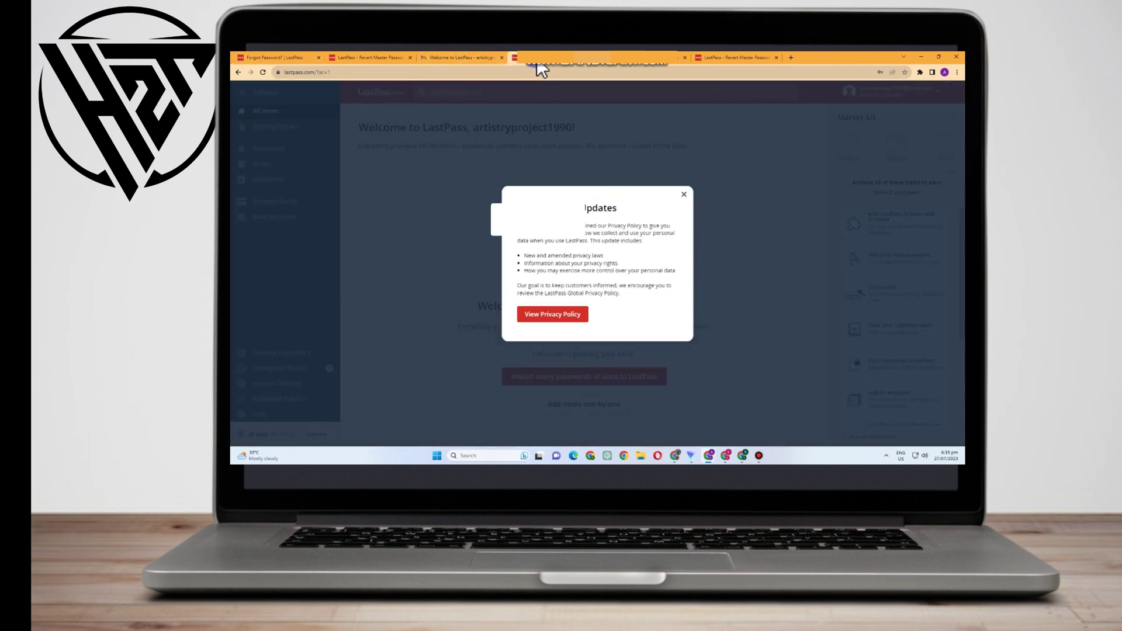
pyautogui.click(686, 194)
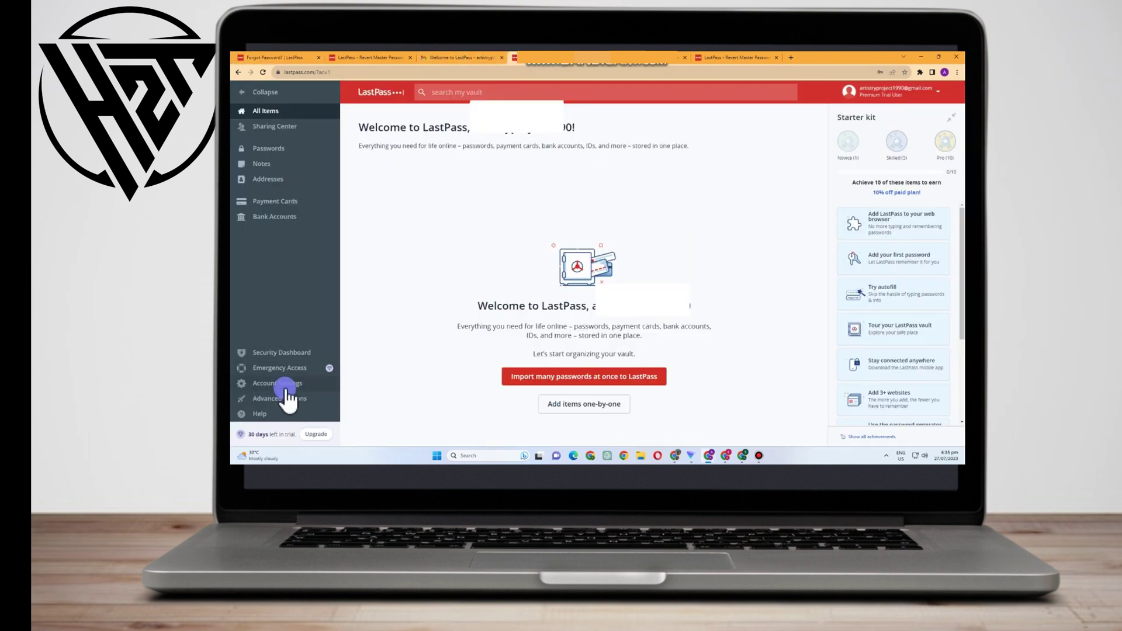
pyautogui.click(285, 387)
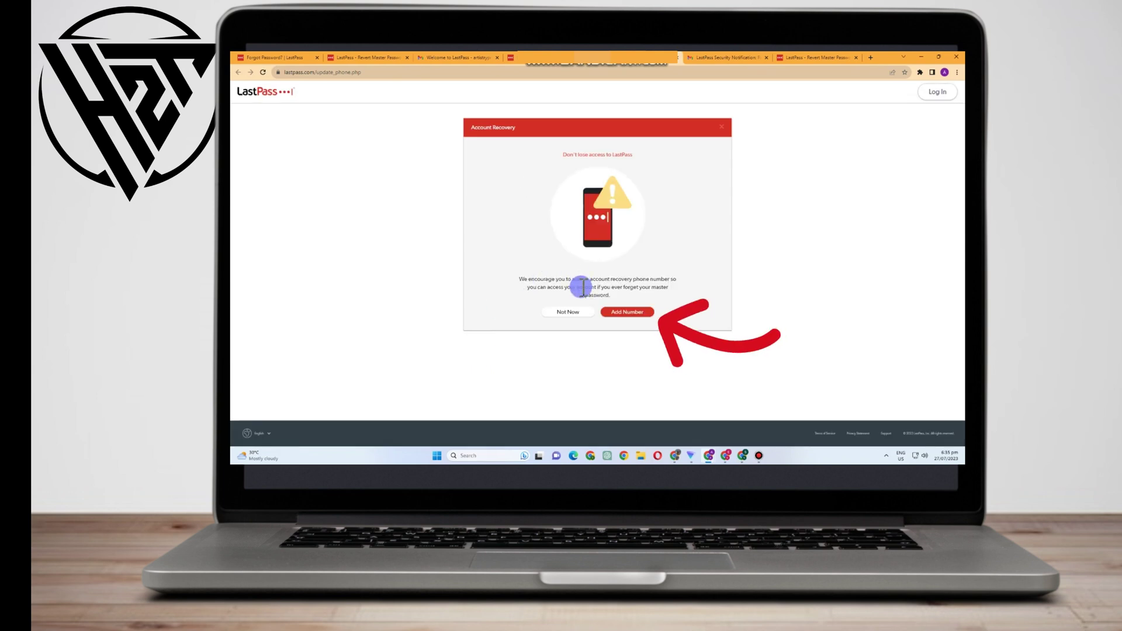
# Enter a Netherlands (+31) recovery phone number in Add Number, fixing a mistyped digit
pyautogui.click(617, 311)
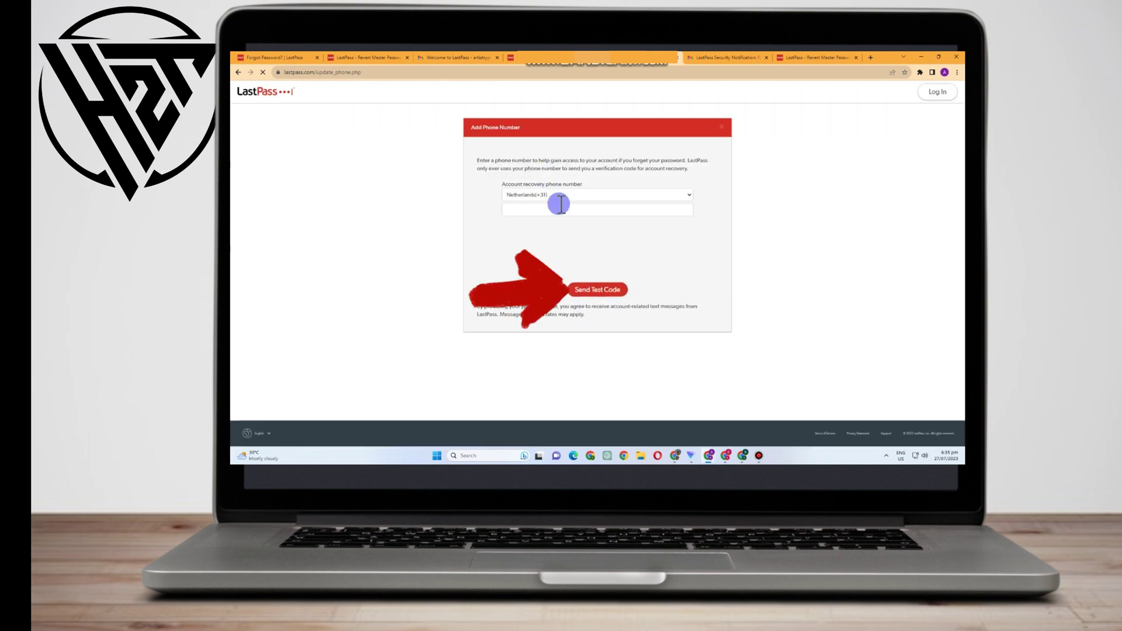
pyautogui.click(559, 210)
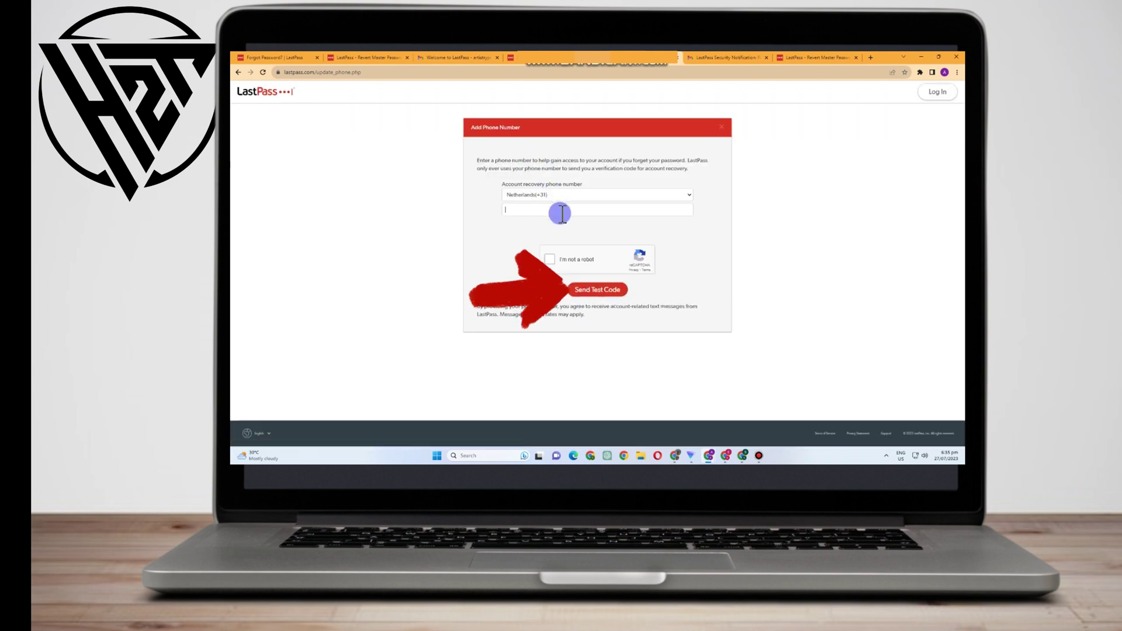
# Pass the I'm not a robot check and send a test code to the number
pyautogui.click(549, 264)
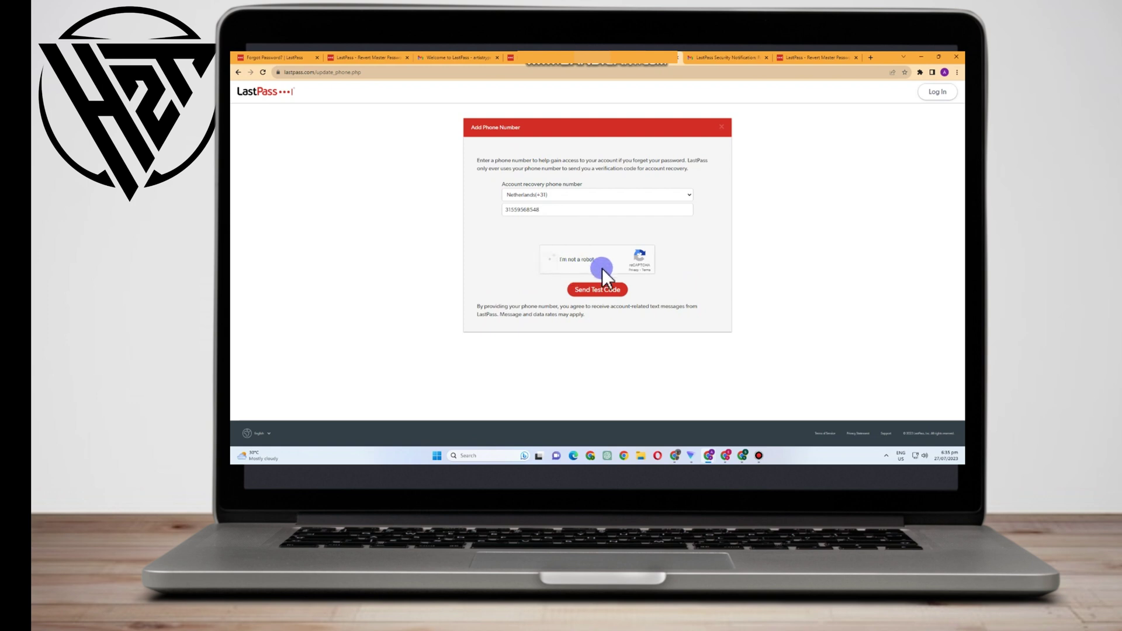
pyautogui.click(514, 280)
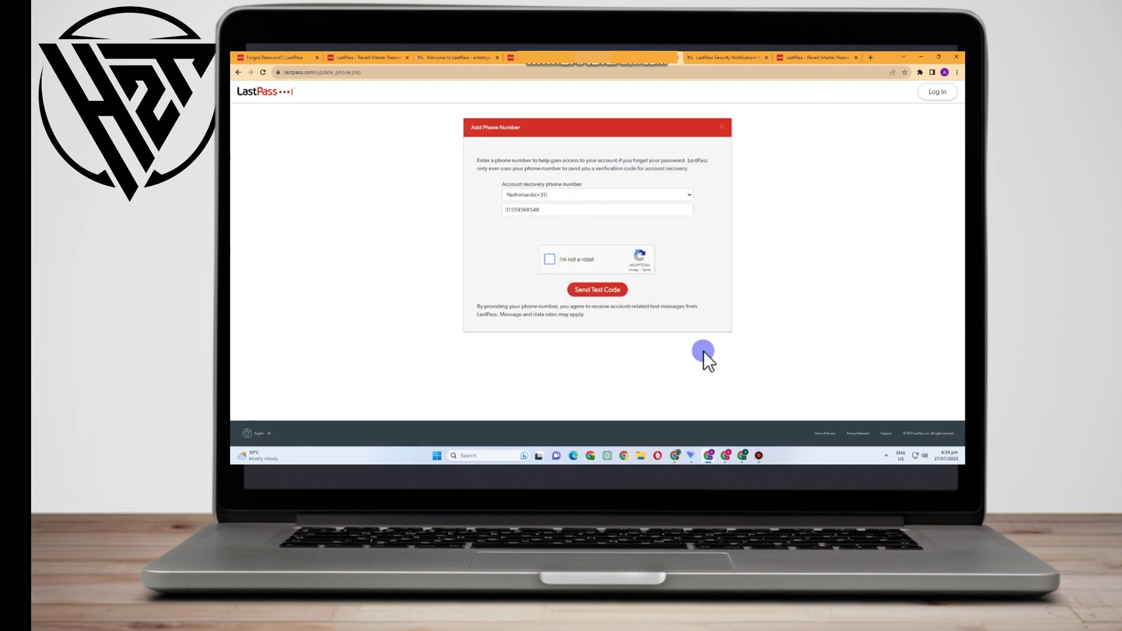
pyautogui.click(548, 261)
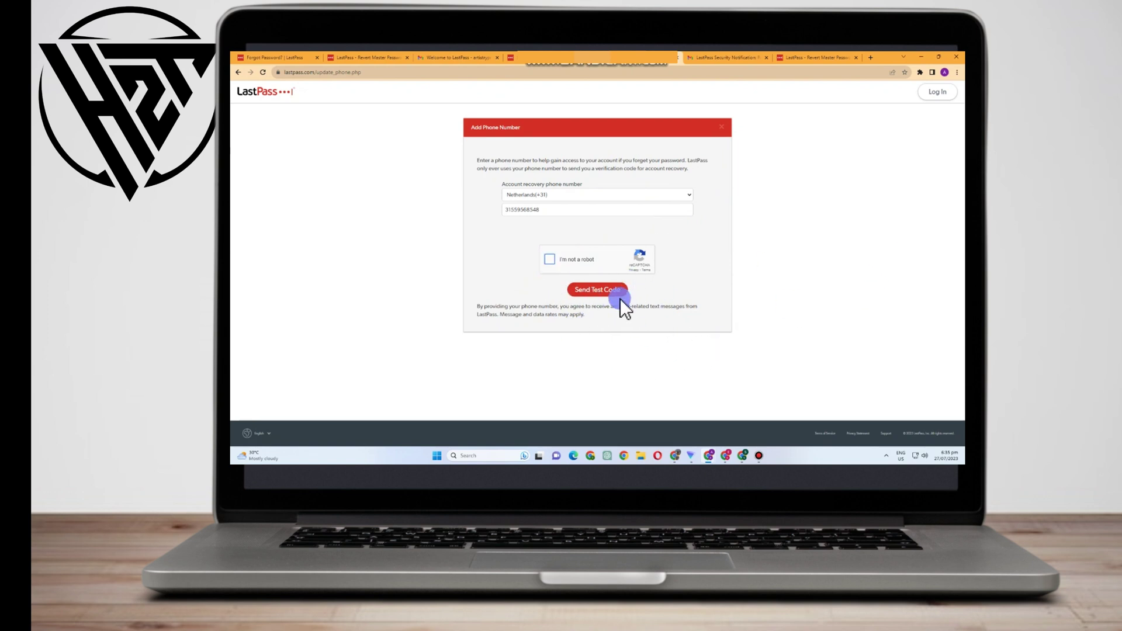
pyautogui.click(264, 56)
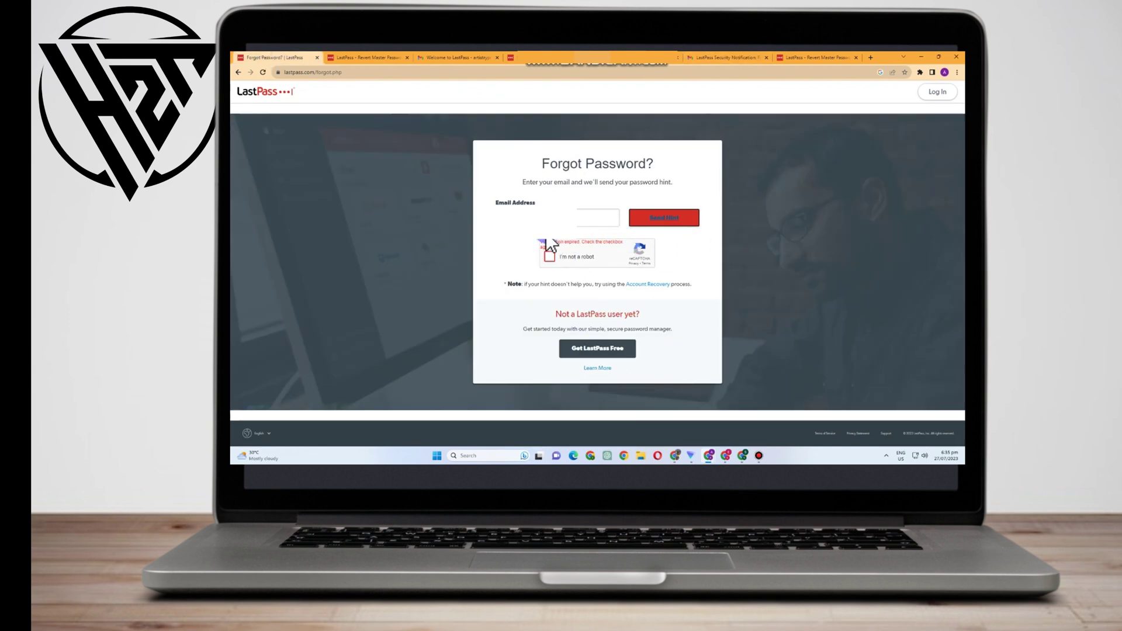
# Follow the Account Recovery link in the note under the Forgot Password form
pyautogui.click(655, 285)
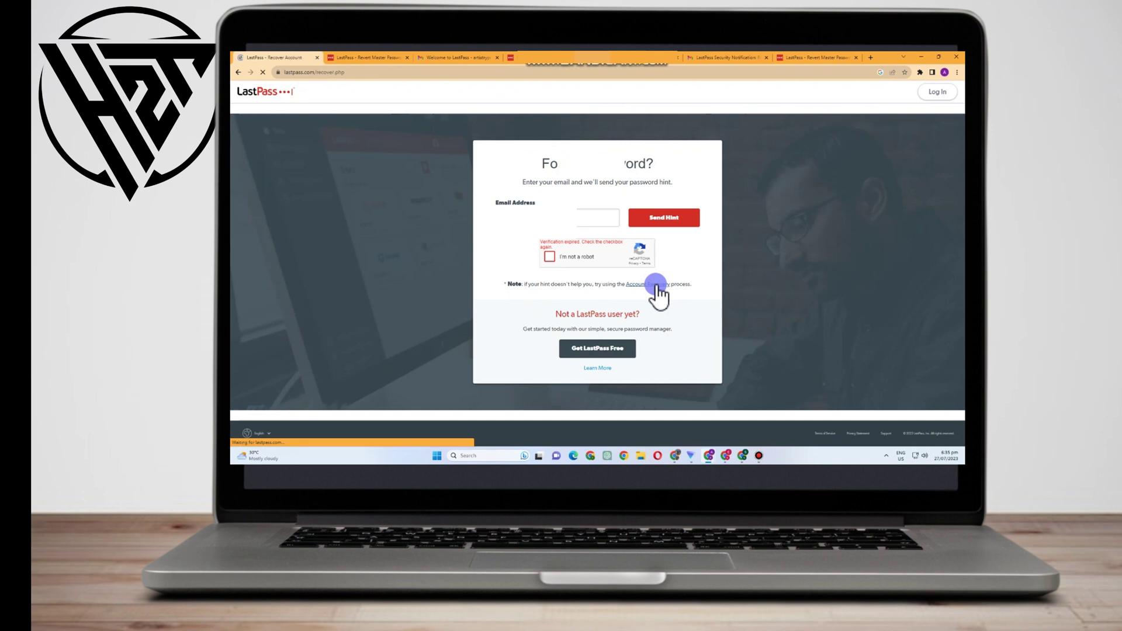